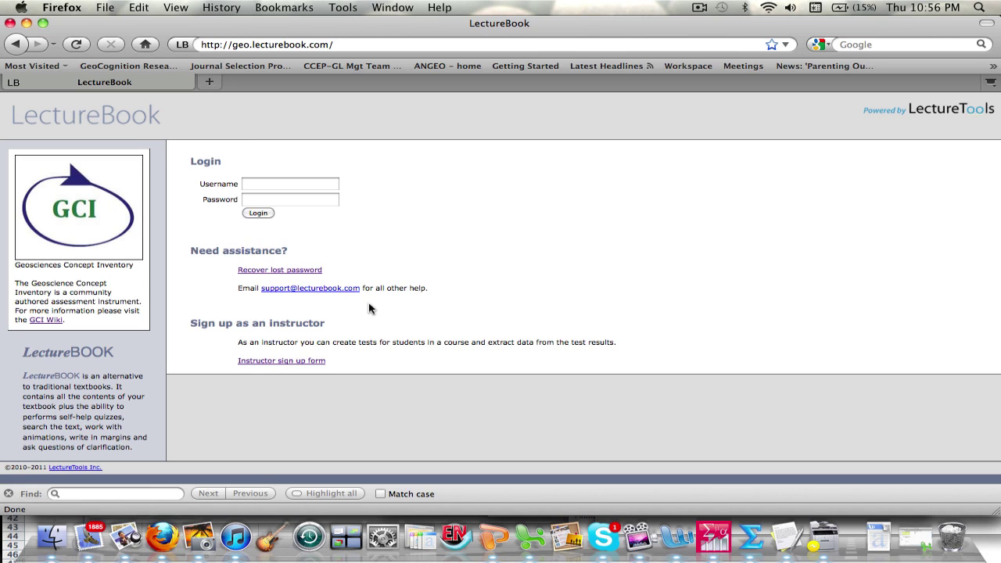
Step: Open the instructor sign-up form and assemble the word SCIENCE in its captcha puzzle
{"action": "left_click", "coordinate": [318, 361]}
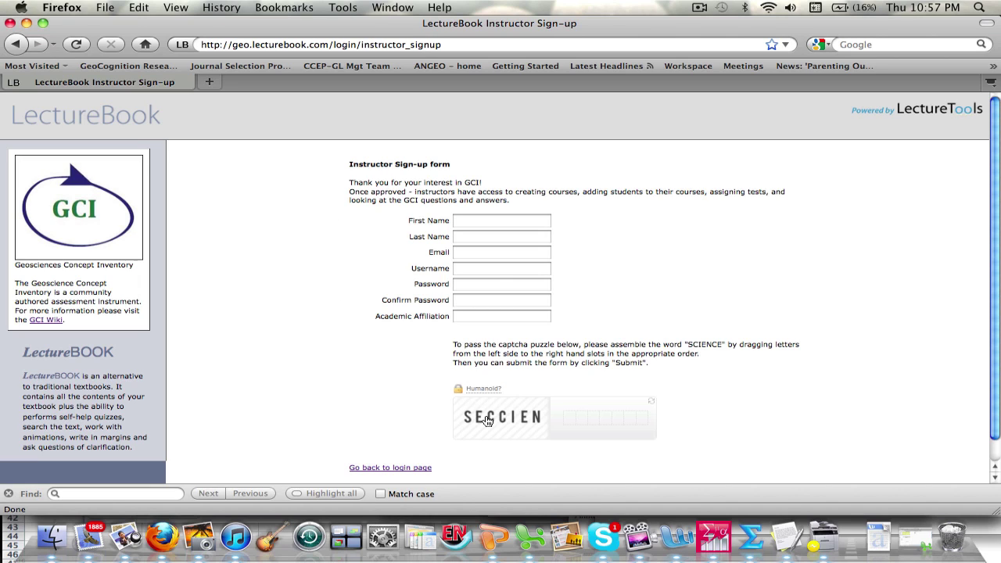
{"action": "left_click_drag", "start_coordinate": [471, 424], "coordinate": [562, 419]}
{"action": "left_click_drag", "start_coordinate": [495, 422], "coordinate": [560, 420]}
{"action": "left_click_drag", "start_coordinate": [495, 423], "coordinate": [555, 420]}
{"action": "left_click_drag", "start_coordinate": [494, 420], "coordinate": [559, 420]}
{"action": "left_click_drag", "start_coordinate": [494, 421], "coordinate": [569, 420]}
{"action": "left_click_drag", "start_coordinate": [480, 420], "coordinate": [567, 420]}
{"action": "left_click_drag", "start_coordinate": [473, 423], "coordinate": [569, 423]}
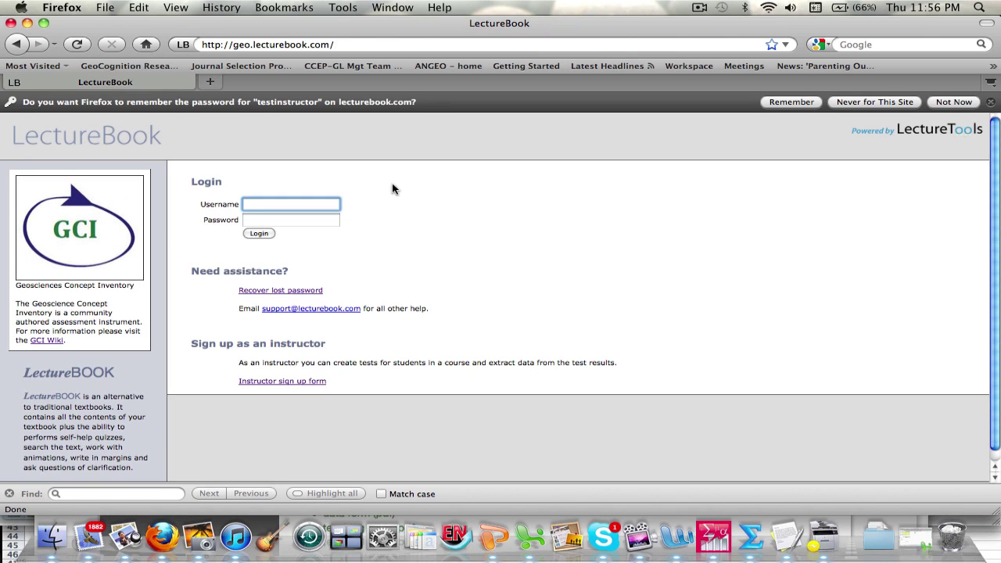
Step: Log in with the username testinstructor and the account password
{"action": "type", "text": "testins"}
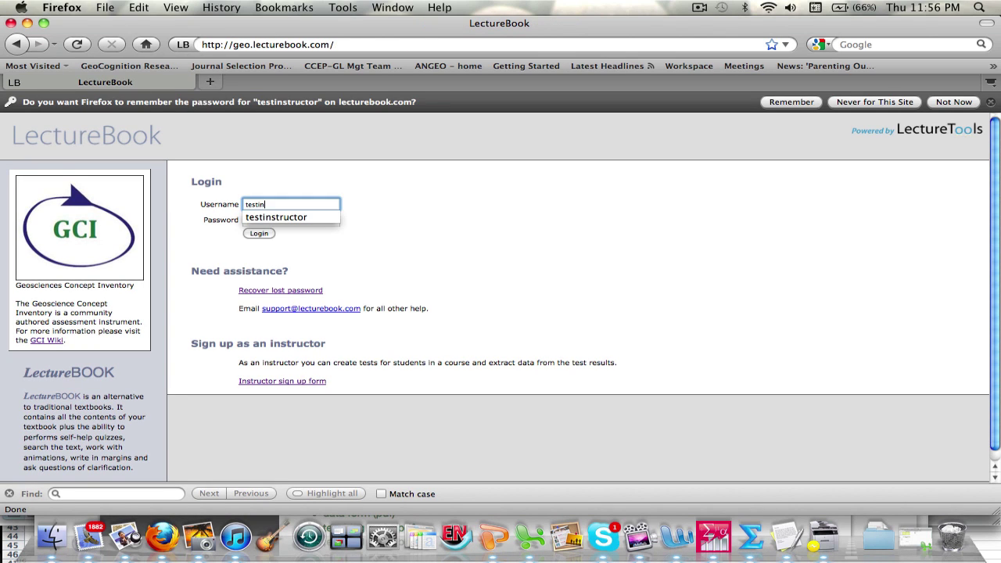
{"action": "left_click", "coordinate": [328, 218]}
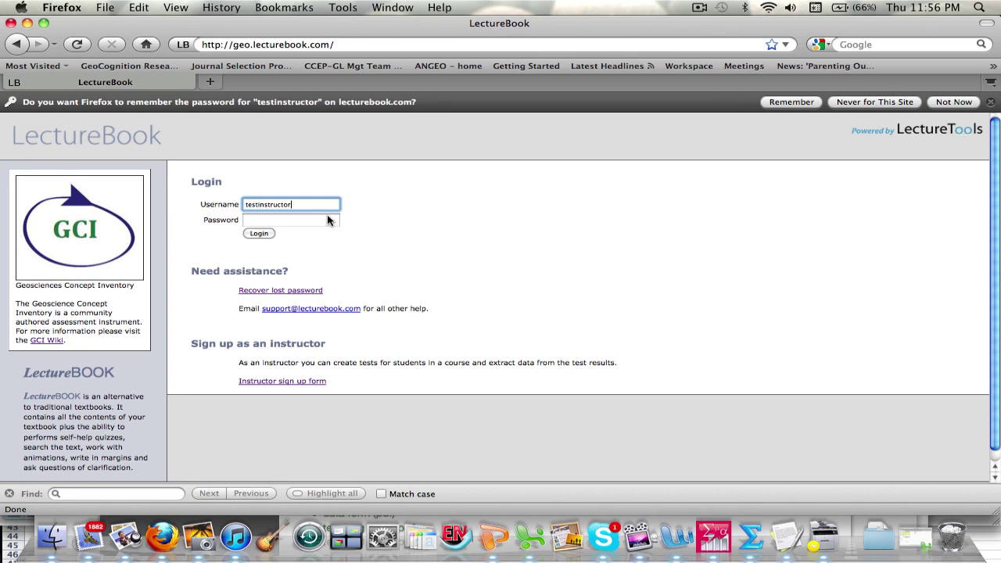
{"action": "left_click", "coordinate": [325, 220]}
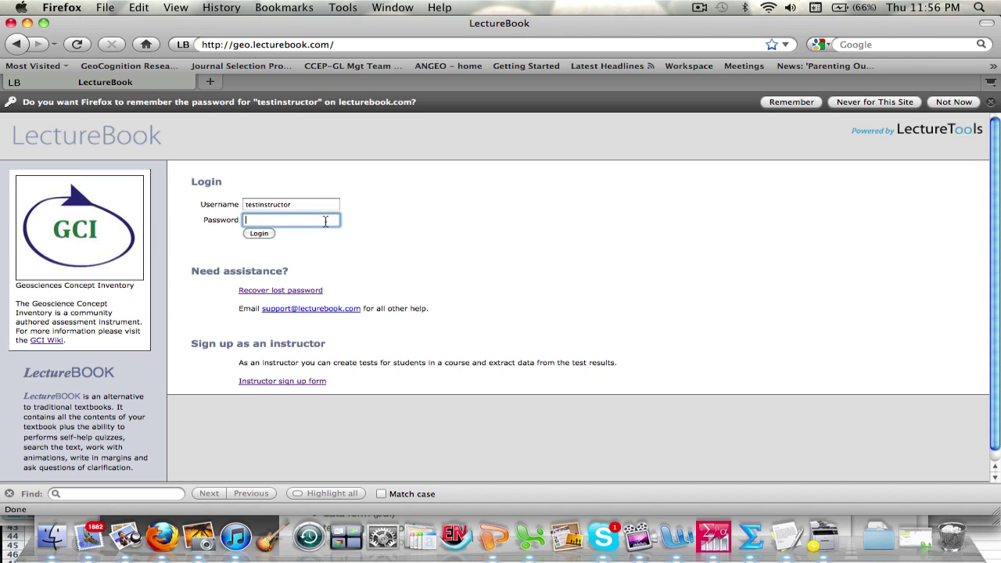
{"action": "type", "text": "•••••"}
{"action": "left_click", "coordinate": [264, 236]}
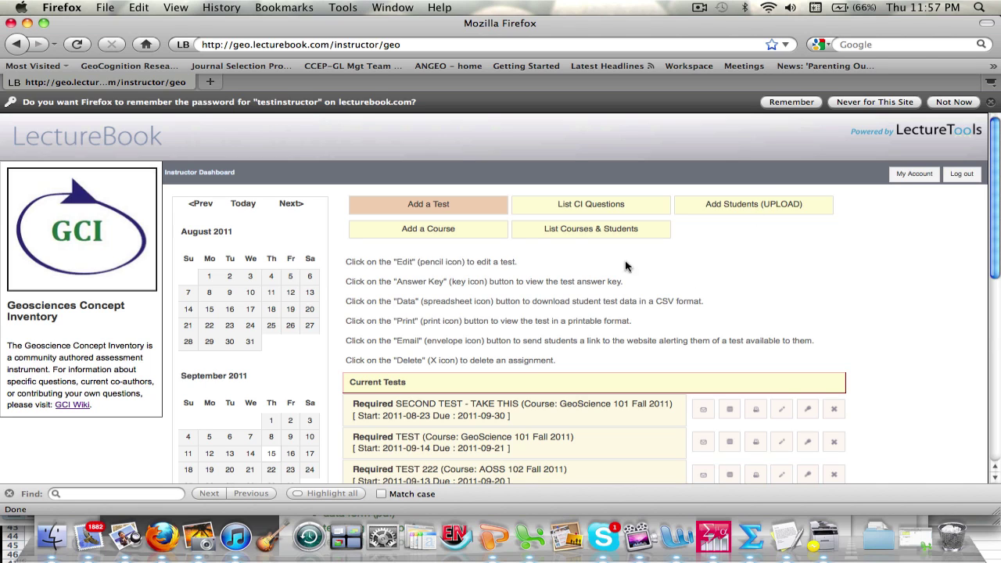
Step: Start a new course with short code GEO, number 101 and title INTRODUCTION TO GEOLOGY
{"action": "left_click", "coordinate": [436, 236]}
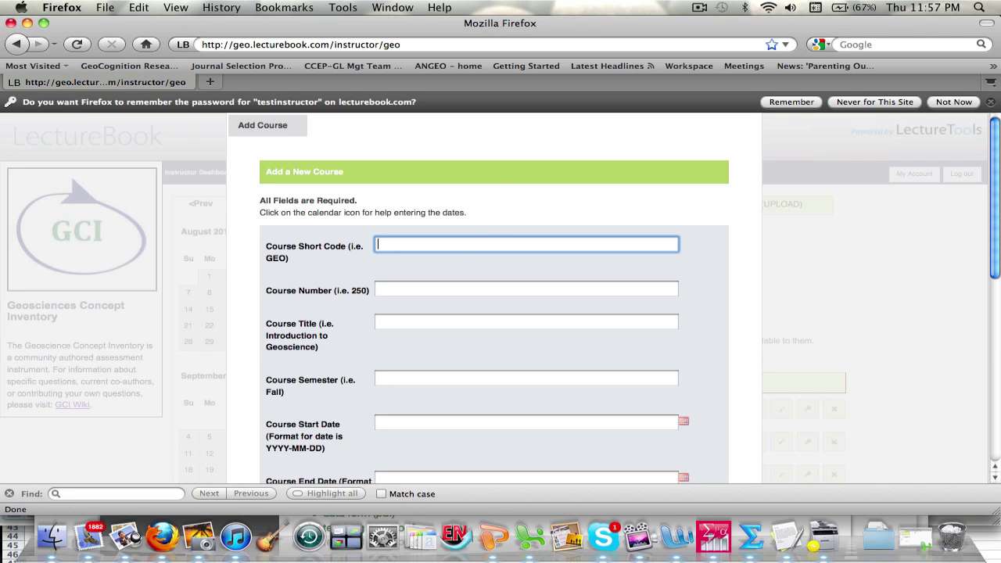
{"action": "type", "text": "GEO"}
{"action": "left_click", "coordinate": [452, 288]}
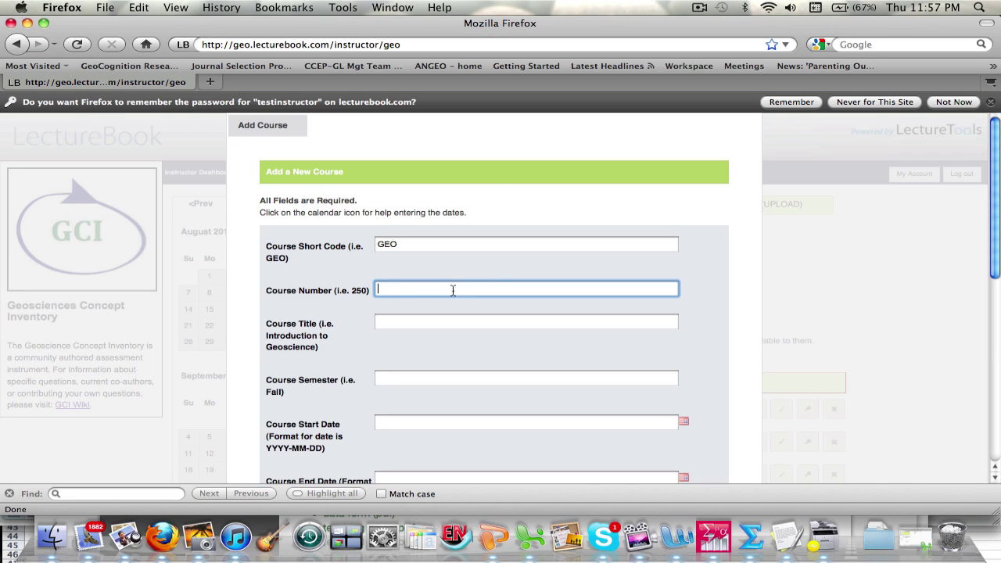
{"action": "type", "text": "101"}
{"action": "left_click", "coordinate": [426, 322]}
{"action": "type", "text": "INTR"}
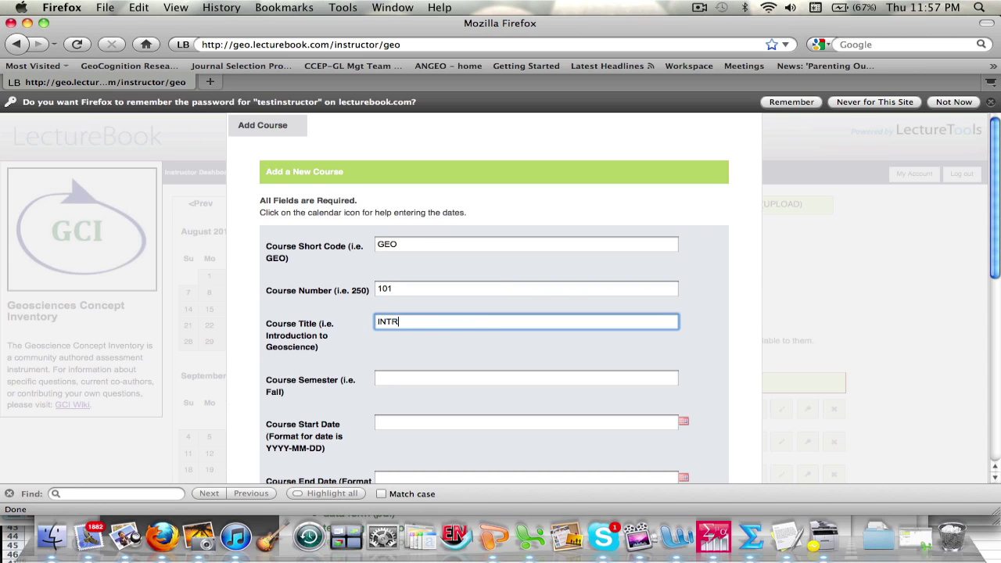
{"action": "type", "text": "ODUCTION TO GEOLOGY"}
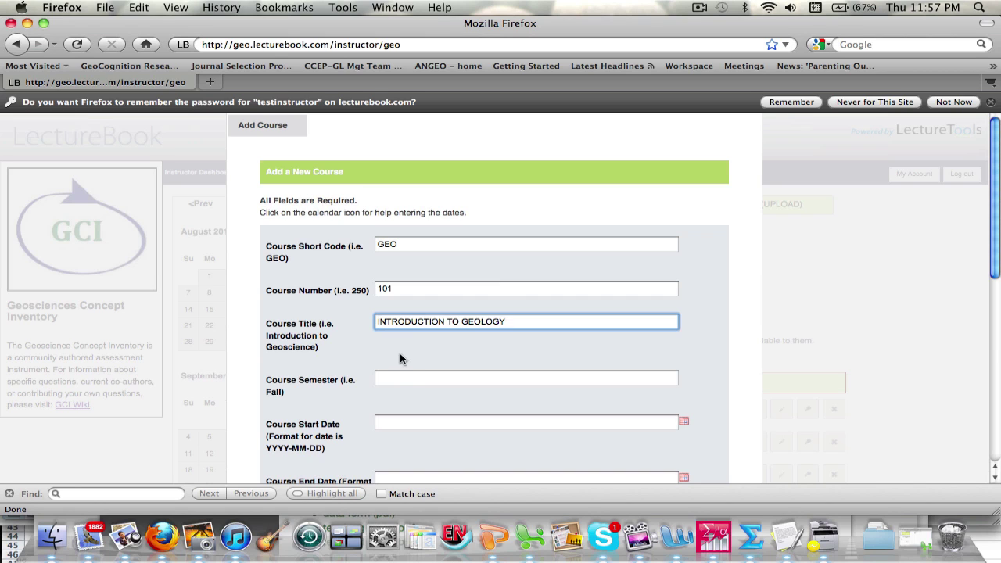
Step: Set the course semester to FALL with start date 2011-09-15 and end date 2011-12-31, and submit the course
{"action": "left_click", "coordinate": [397, 378]}
{"action": "type", "text": "FALL"}
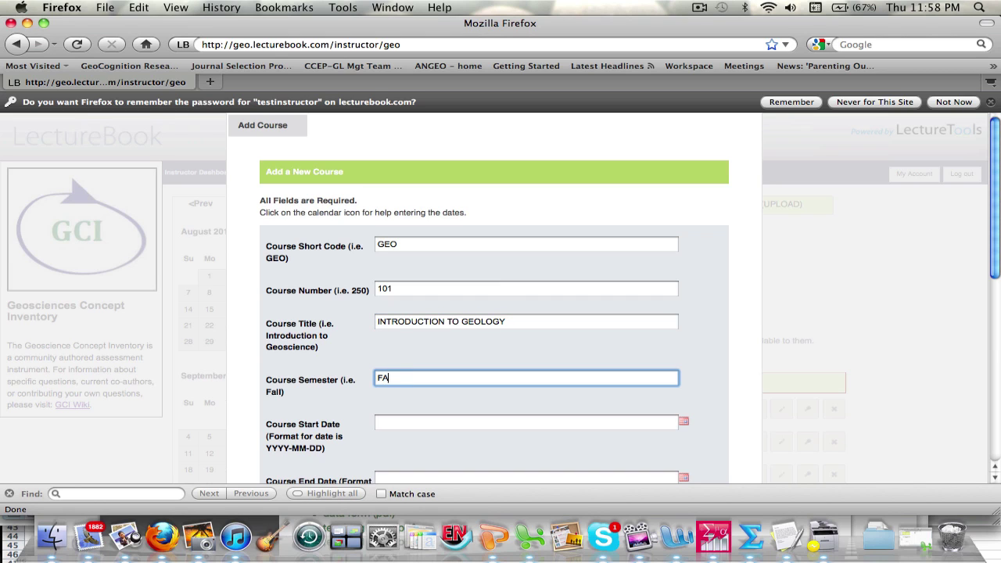
{"action": "left_click", "coordinate": [381, 425]}
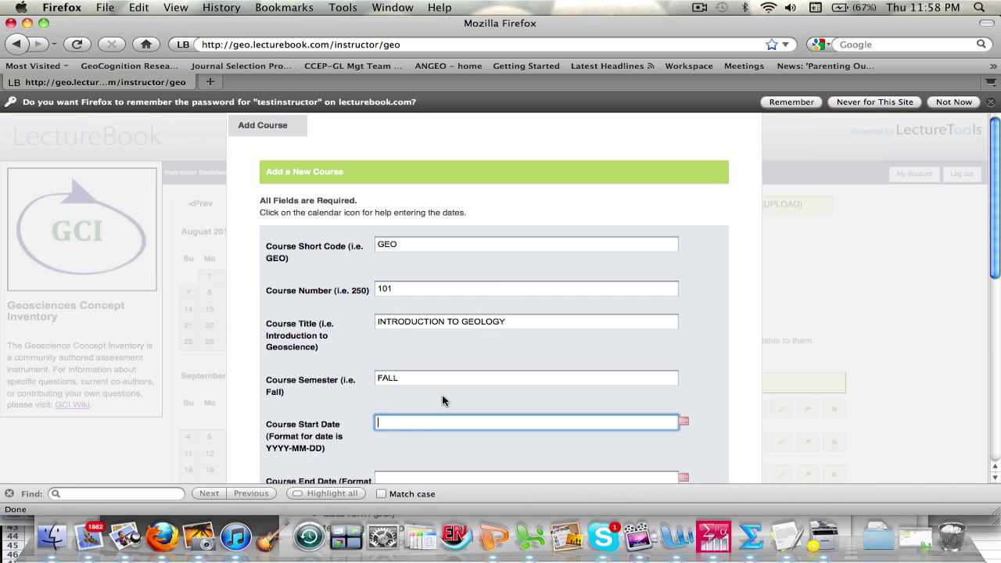
{"action": "type", "text": "2011-09-15"}
{"action": "scroll", "coordinate": [992, 270], "scroll_direction": "down", "scroll_amount": 3}
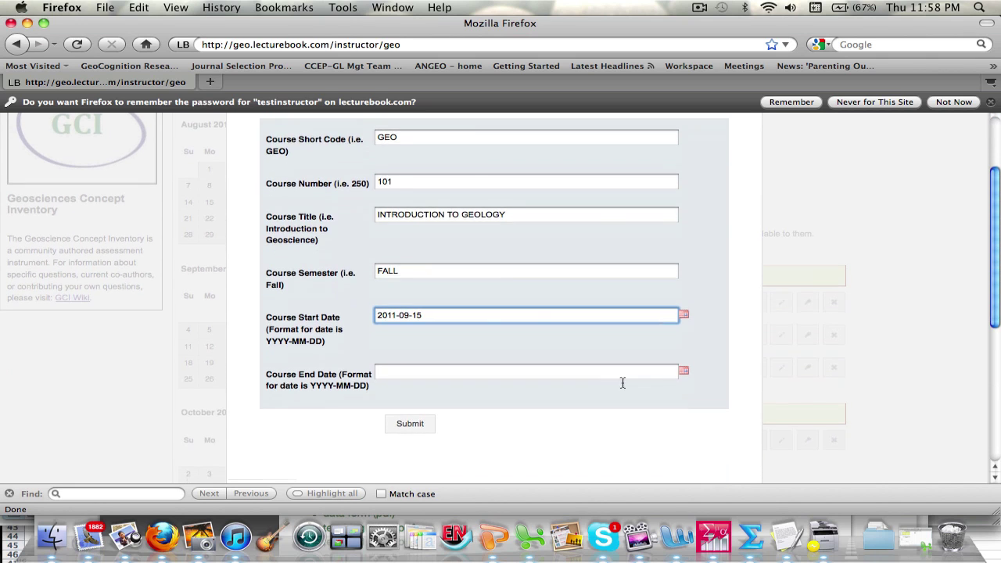
{"action": "left_click", "coordinate": [571, 371]}
{"action": "type", "text": "2011"}
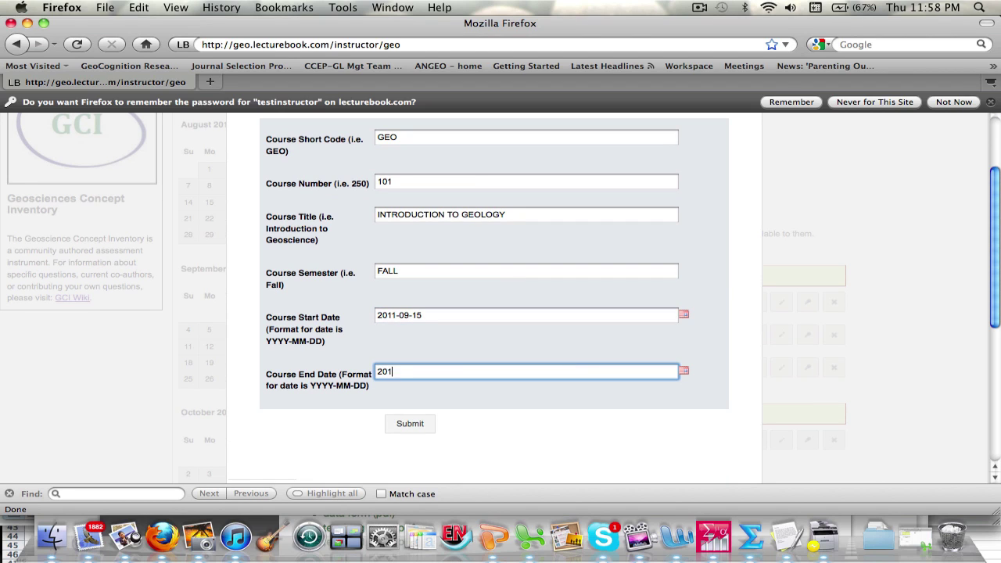
{"action": "type", "text": "-12-31"}
{"action": "left_click", "coordinate": [412, 426]}
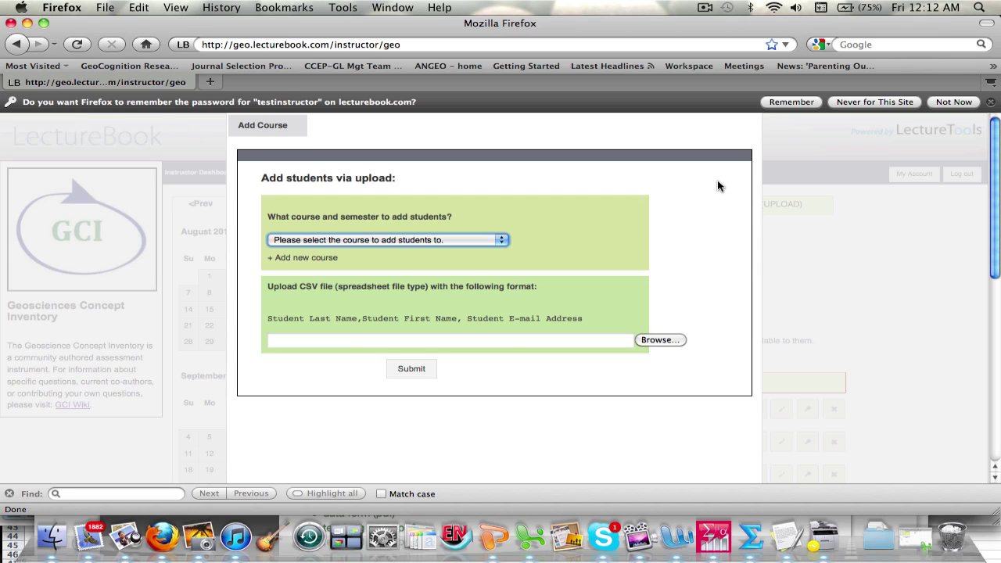
Step: Upload the student roster TestRoster.csv to the FALL 2011 GEO 101 - INTRODUCTION TO GEOLOGY course
{"action": "left_click", "coordinate": [488, 241]}
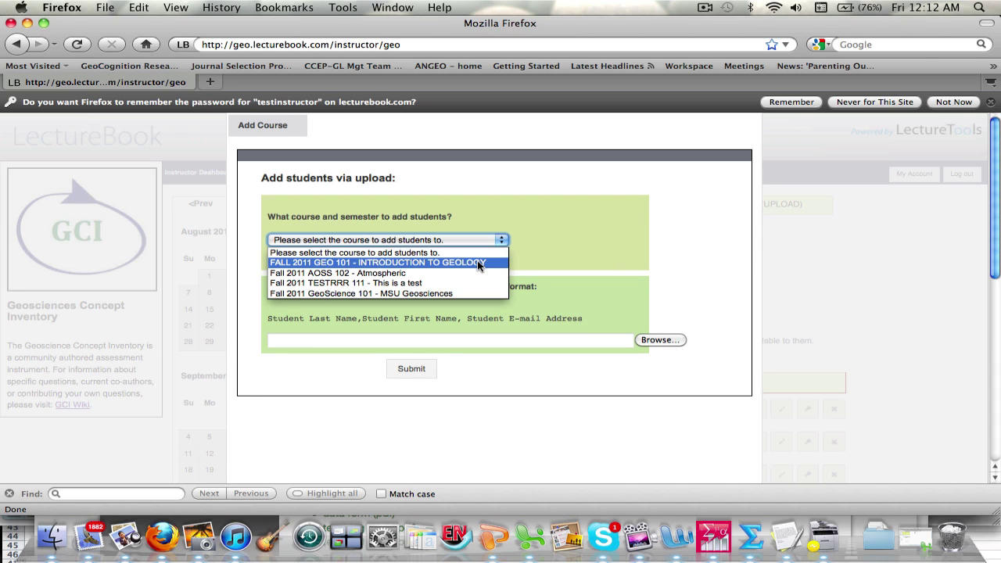
{"action": "left_click", "coordinate": [478, 264]}
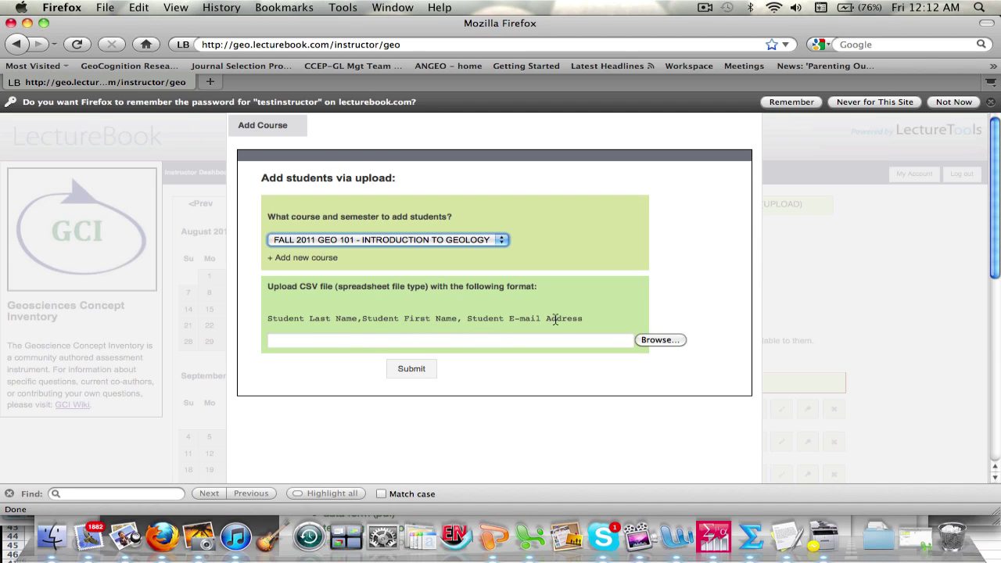
{"action": "left_click", "coordinate": [649, 340]}
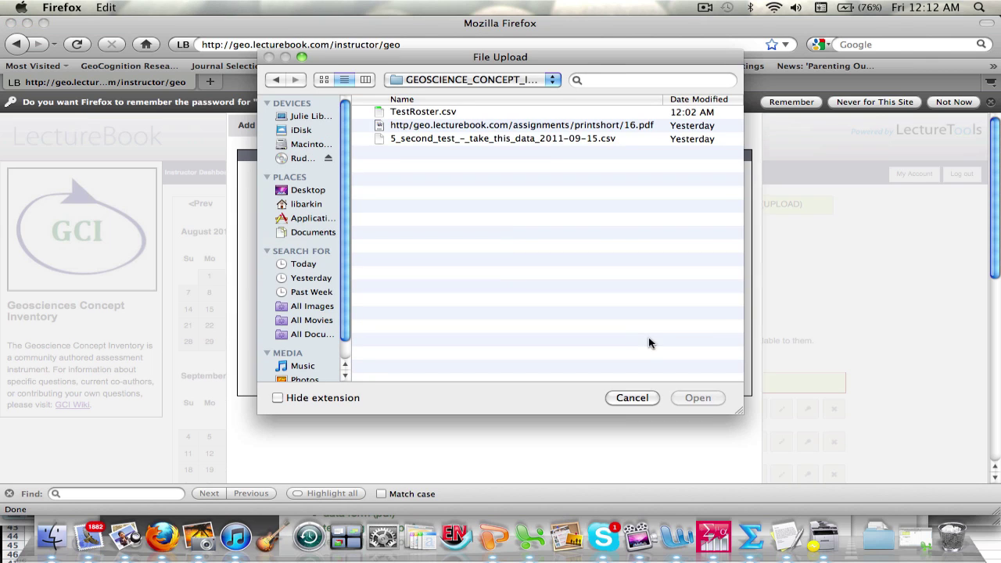
{"action": "double_click", "coordinate": [438, 114]}
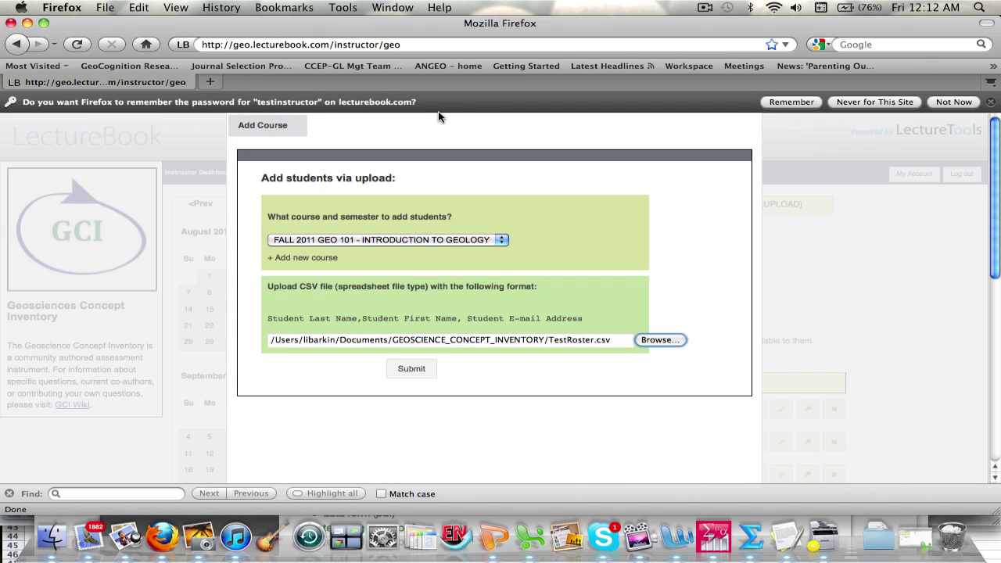
{"action": "left_click", "coordinate": [410, 371]}
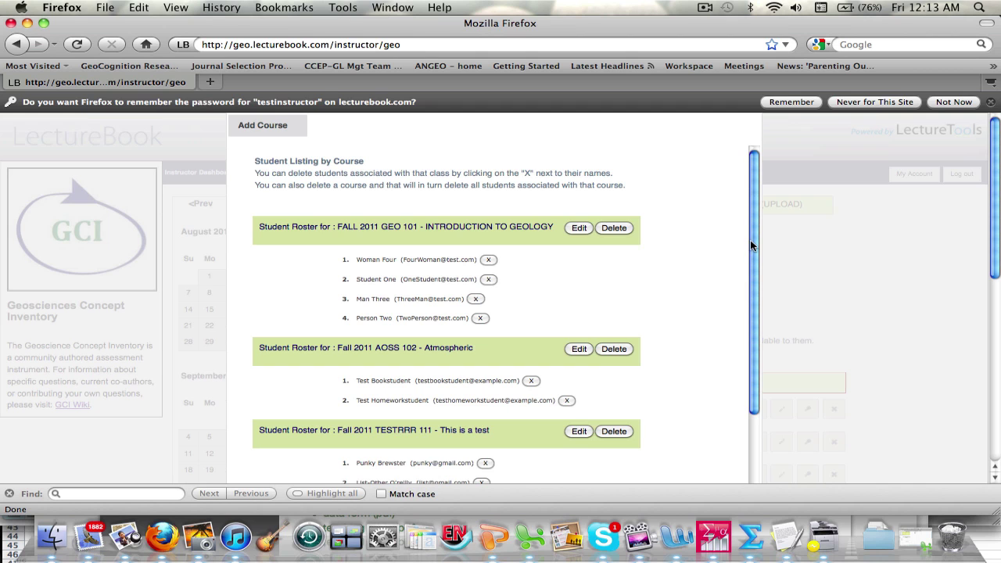
Step: Review the student rosters listed by course and return to the instructor dashboard
{"action": "left_click_drag", "start_coordinate": [751, 243], "coordinate": [727, 486]}
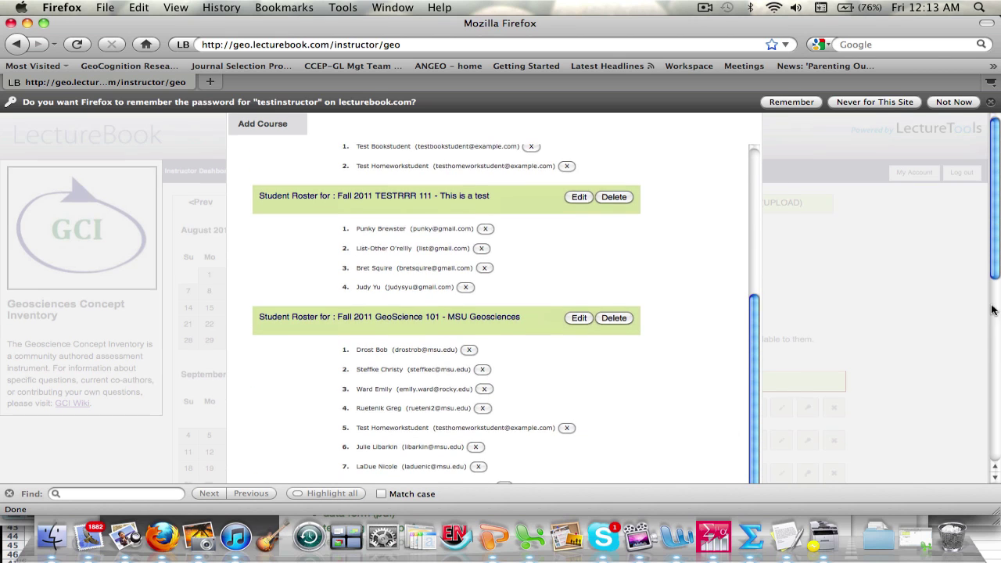
{"action": "left_click_drag", "start_coordinate": [997, 227], "coordinate": [991, 361]}
{"action": "left_click", "coordinate": [268, 316]}
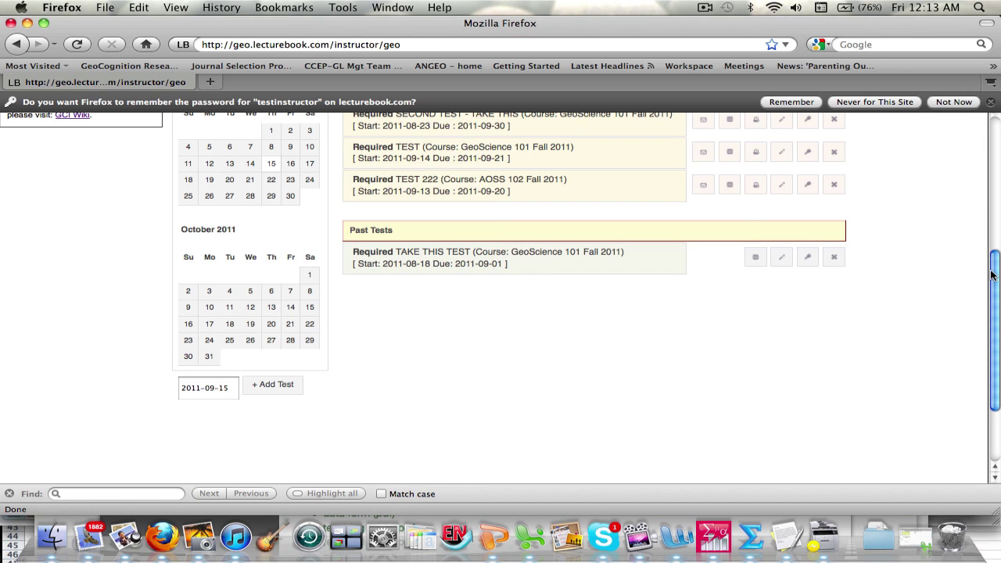
{"action": "left_click_drag", "start_coordinate": [994, 275], "coordinate": [995, 139]}
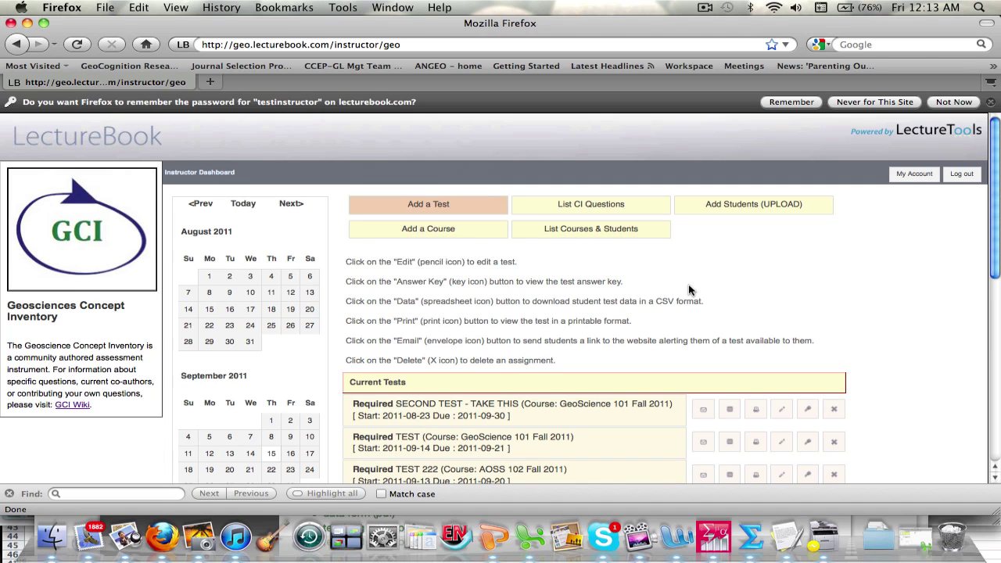
Step: Start a new test for the course GEO FALL 2011 and title it PRE-TEST GEO 101
{"action": "left_click", "coordinate": [453, 207]}
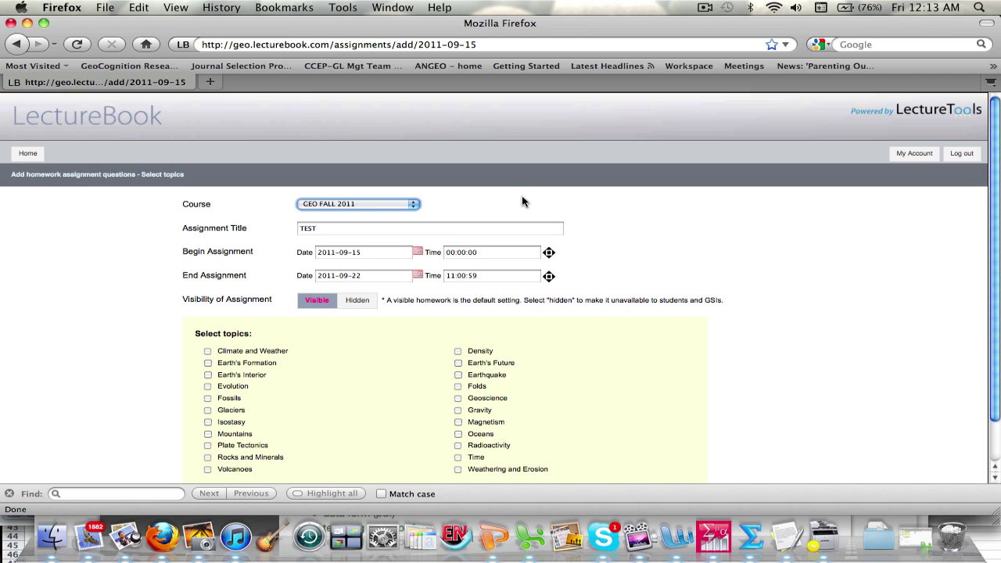
{"action": "left_click", "coordinate": [414, 205]}
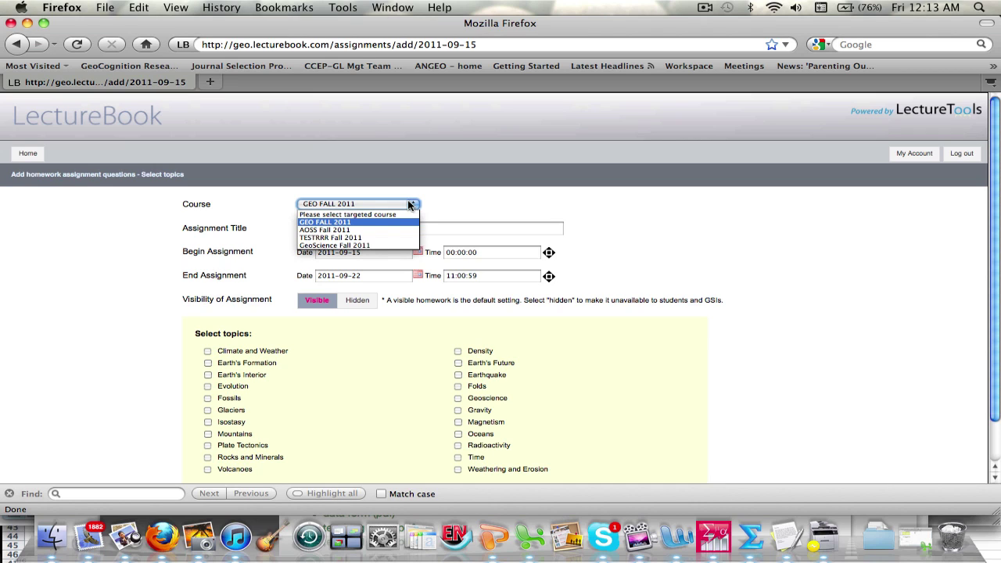
{"action": "left_click", "coordinate": [361, 224]}
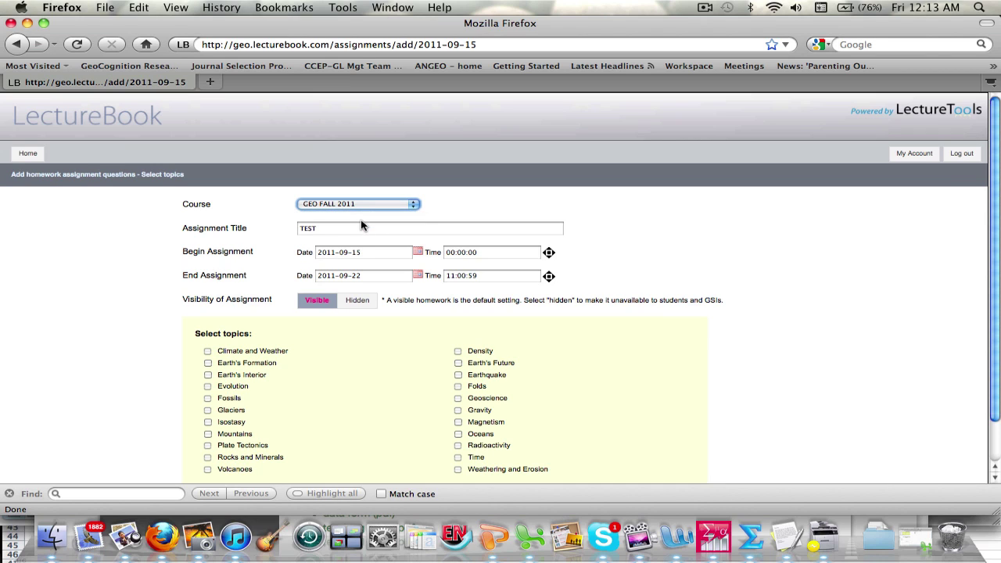
{"action": "left_click_drag", "start_coordinate": [335, 228], "coordinate": [293, 229]}
{"action": "type", "text": "P"}
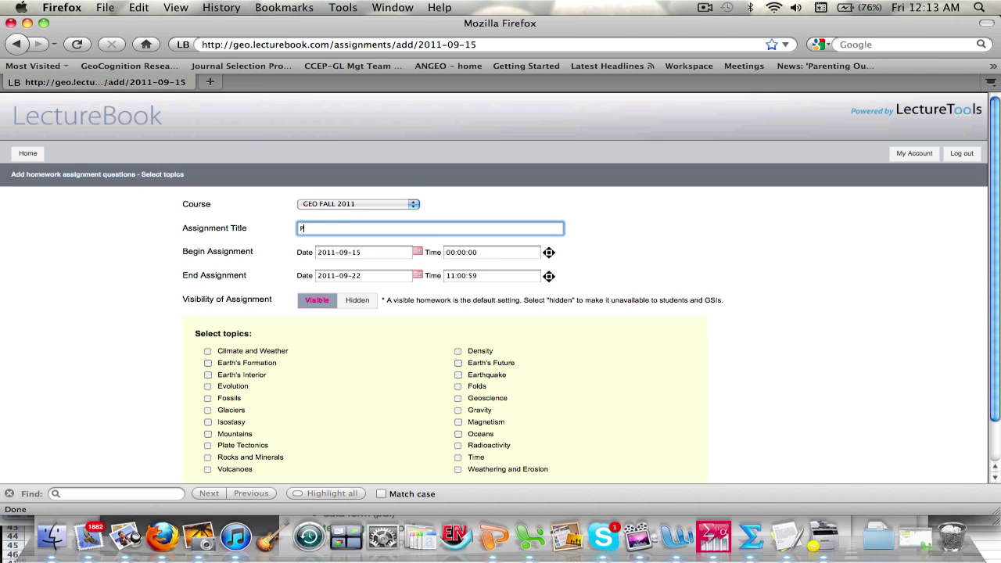
{"action": "type", "text": "RE-TEST GEO 101"}
Step: Add the topics Glaciers, Rocks and Minerals, Gravity, Magnetism, and Weathering and Erosion to the test, and continue to choosing questions
{"action": "left_click_drag", "start_coordinate": [992, 312], "coordinate": [992, 368]}
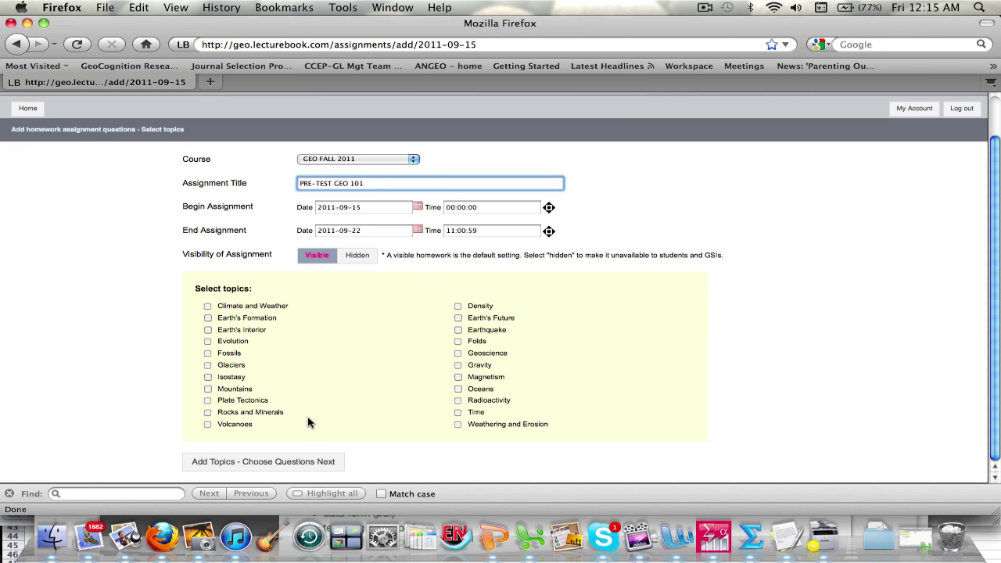
{"action": "left_click", "coordinate": [208, 365]}
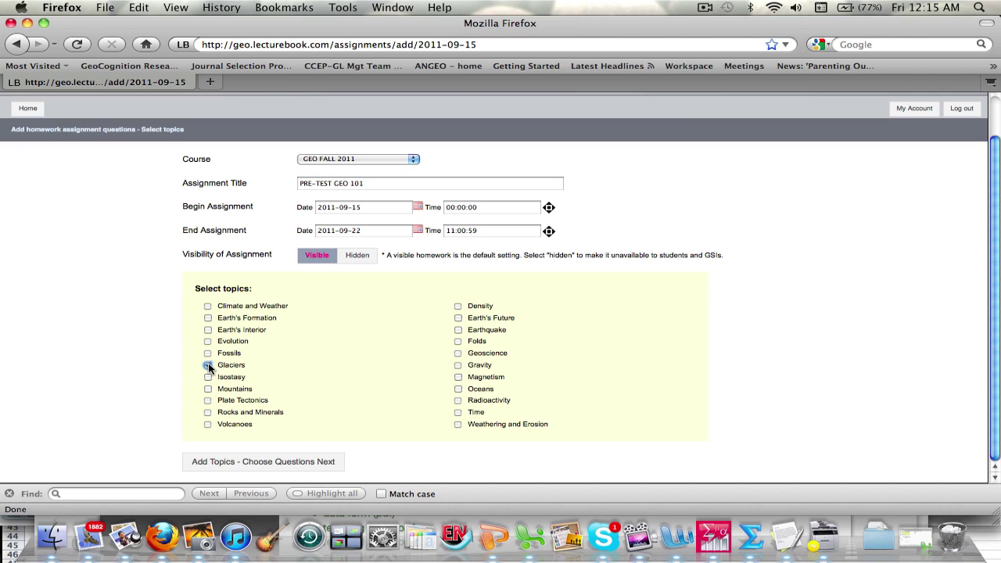
{"action": "left_click", "coordinate": [208, 412]}
{"action": "left_click", "coordinate": [458, 365]}
{"action": "left_click", "coordinate": [459, 377]}
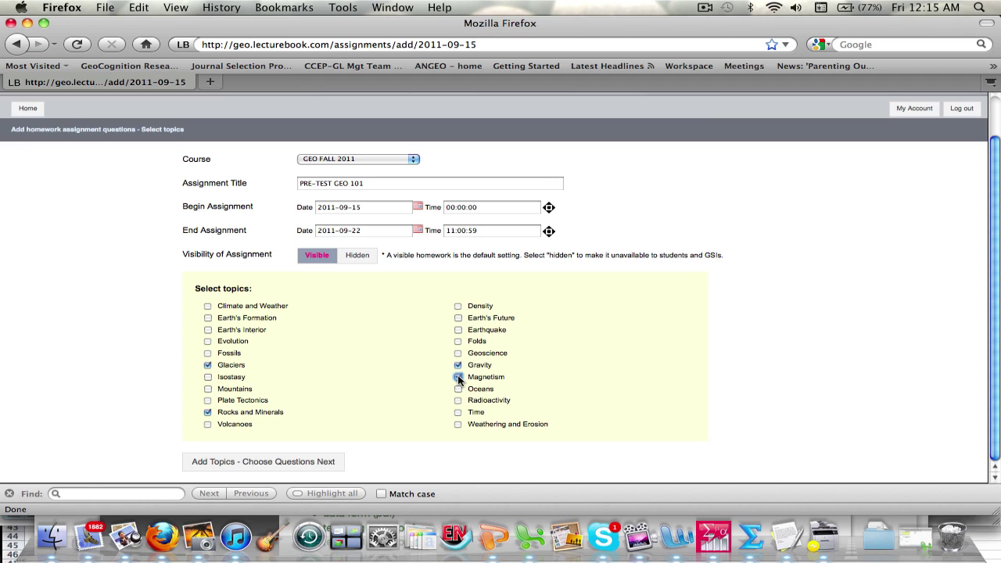
{"action": "left_click", "coordinate": [457, 425]}
{"action": "left_click", "coordinate": [326, 464]}
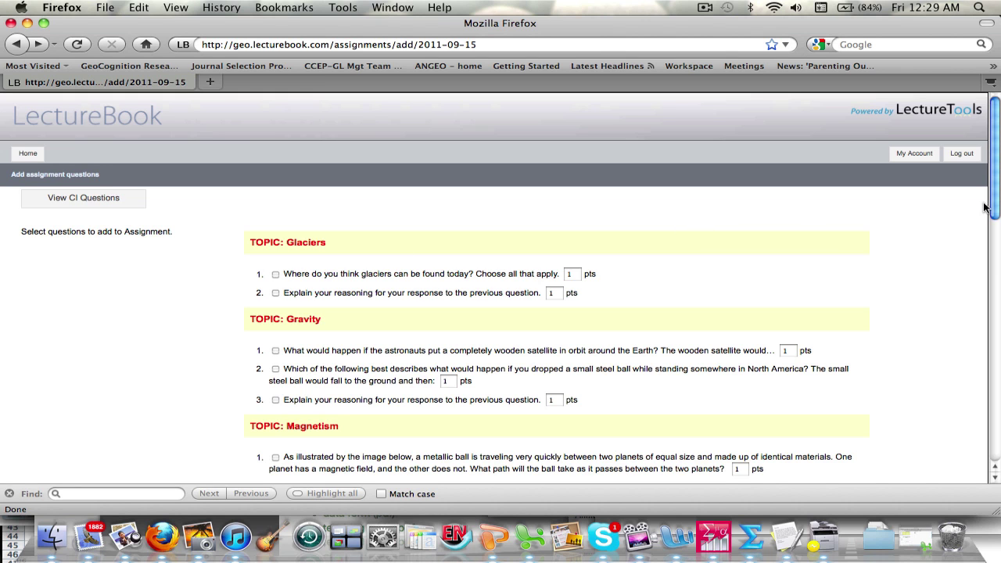
Step: Select Glaciers questions 1 and 2 and Gravity questions 2 and 3 for the test
{"action": "left_click_drag", "start_coordinate": [995, 203], "coordinate": [995, 445]}
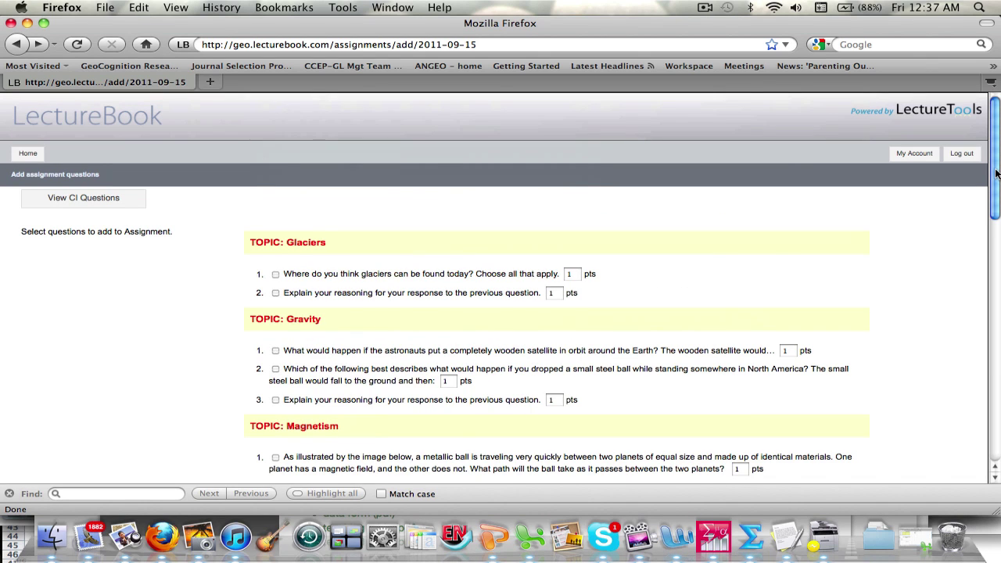
{"action": "left_click_drag", "start_coordinate": [997, 174], "coordinate": [993, 198]}
{"action": "left_click_drag", "start_coordinate": [993, 200], "coordinate": [993, 219]}
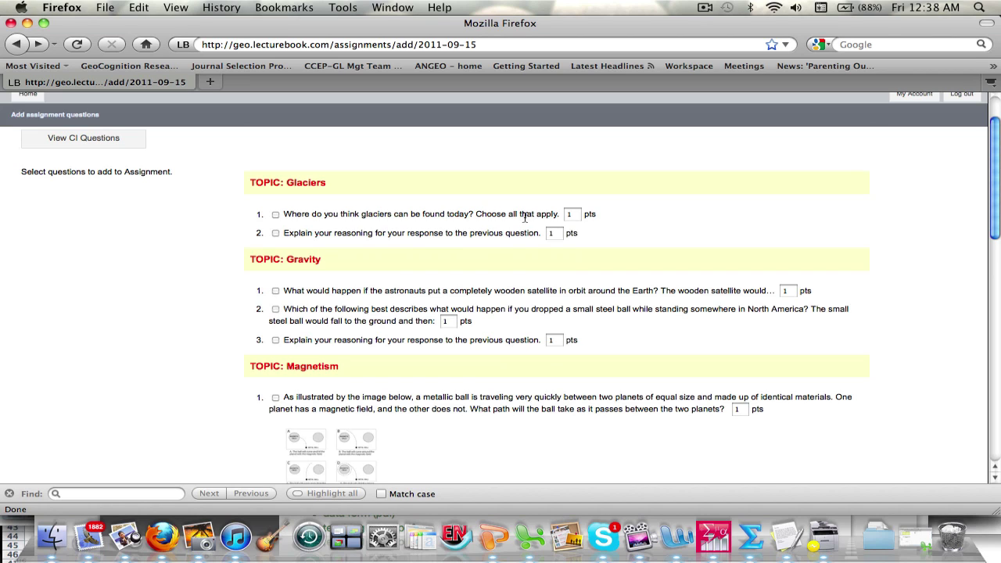
{"action": "left_click", "coordinate": [276, 215]}
{"action": "left_click", "coordinate": [276, 233]}
{"action": "left_click", "coordinate": [275, 309]}
{"action": "left_click", "coordinate": [276, 341]}
Step: Select Magnetism question 4, Rocks and Minerals question 1, and Weathering and Erosion questions 4 and 5, and continue to the assignment overview
{"action": "left_click_drag", "start_coordinate": [995, 198], "coordinate": [994, 309]}
{"action": "left_click", "coordinate": [275, 245]}
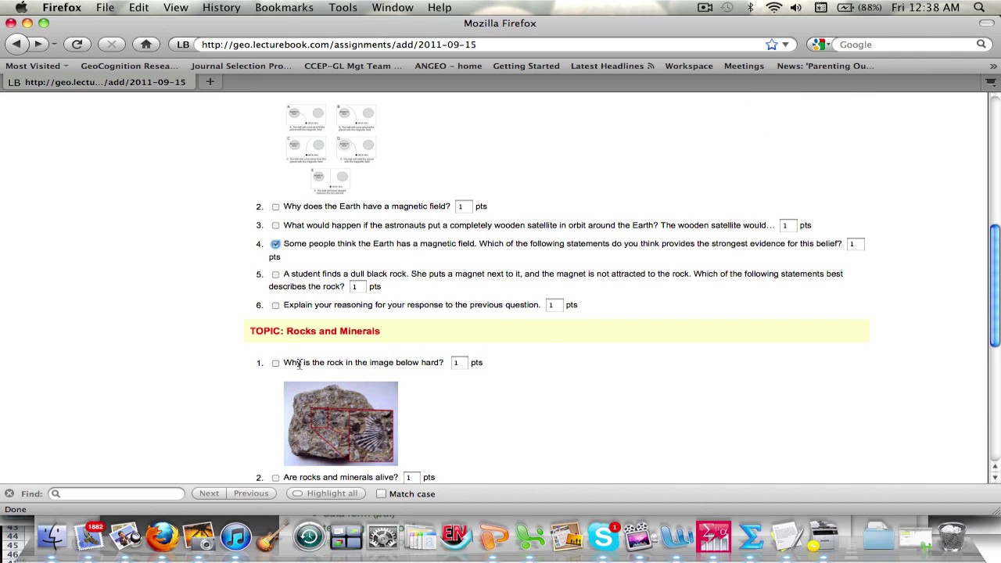
{"action": "left_click", "coordinate": [275, 363]}
{"action": "left_click_drag", "start_coordinate": [998, 316], "coordinate": [995, 414]}
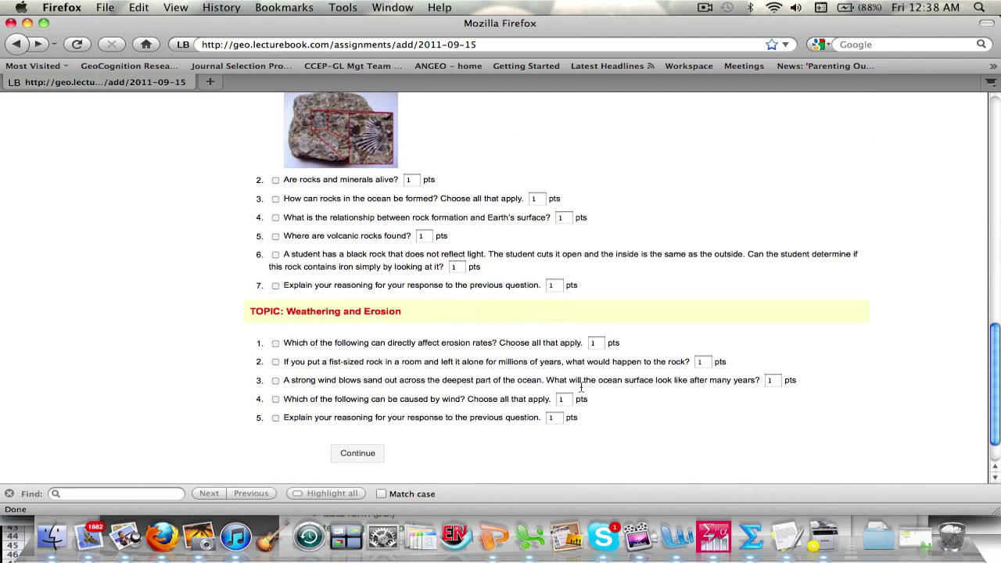
{"action": "left_click", "coordinate": [276, 399]}
{"action": "left_click", "coordinate": [275, 418]}
{"action": "left_click", "coordinate": [358, 453]}
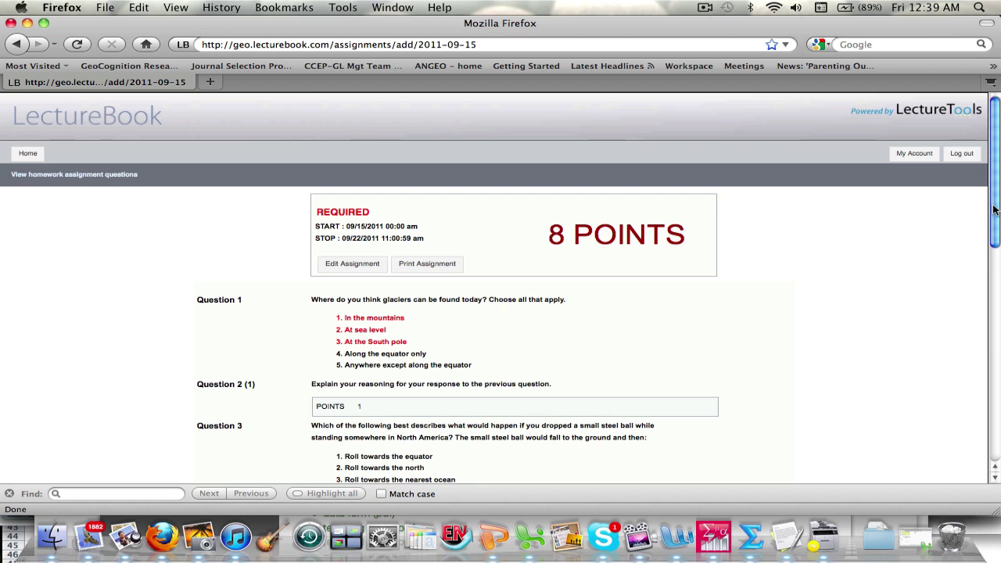
Step: Review the assembled assignment questions and open the printable version of the test
{"action": "left_click_drag", "start_coordinate": [994, 212], "coordinate": [997, 177]}
{"action": "left_click", "coordinate": [443, 266]}
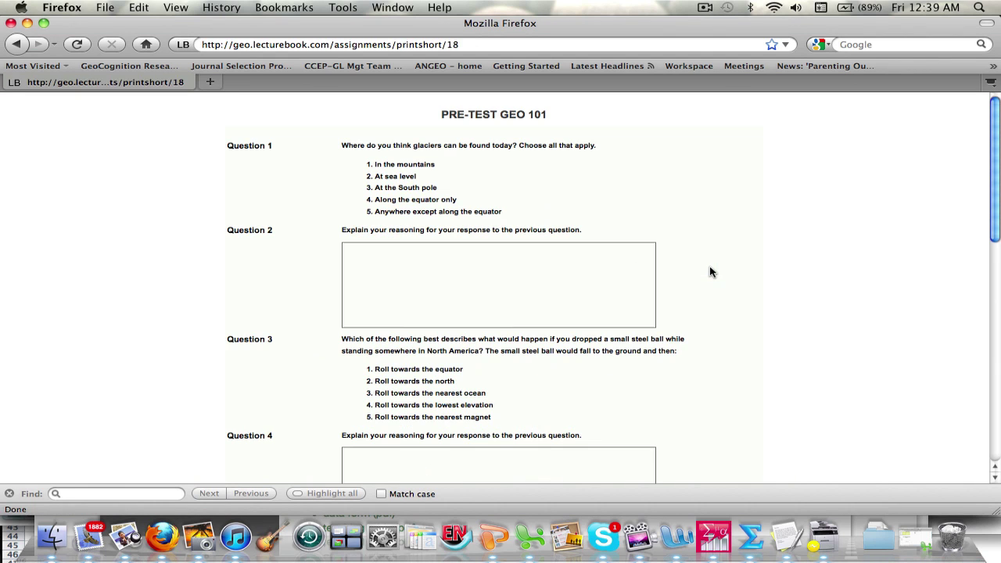
{"action": "mouse_move", "coordinate": [996, 134]}
{"action": "left_mouse_down"}
{"action": "mouse_move", "coordinate": [998, 379]}
{"action": "mouse_move", "coordinate": [998, 118]}
{"action": "left_mouse_up"}
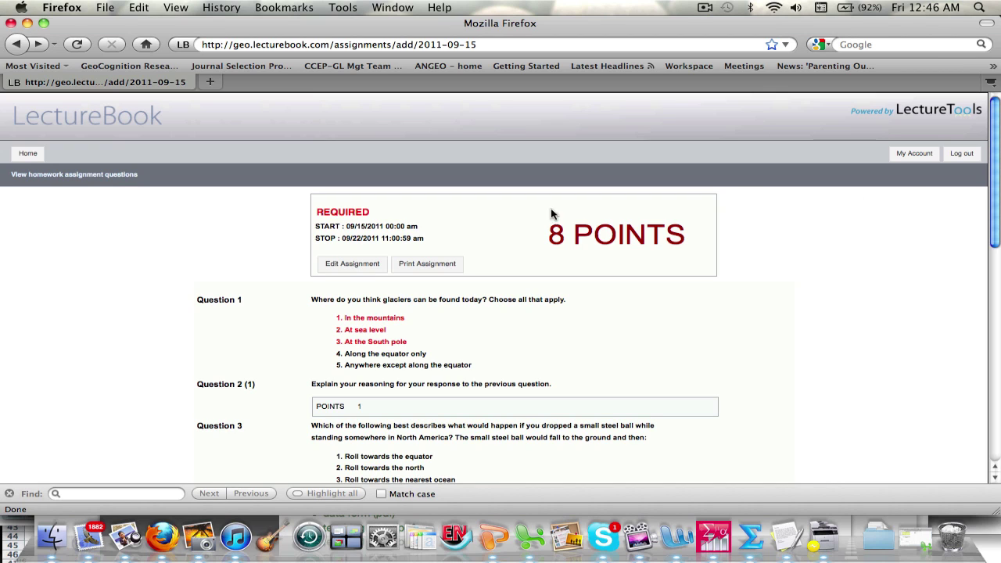
Step: Open the assignment for editing and look through its individual questions from 2 to 8
{"action": "left_click", "coordinate": [345, 269]}
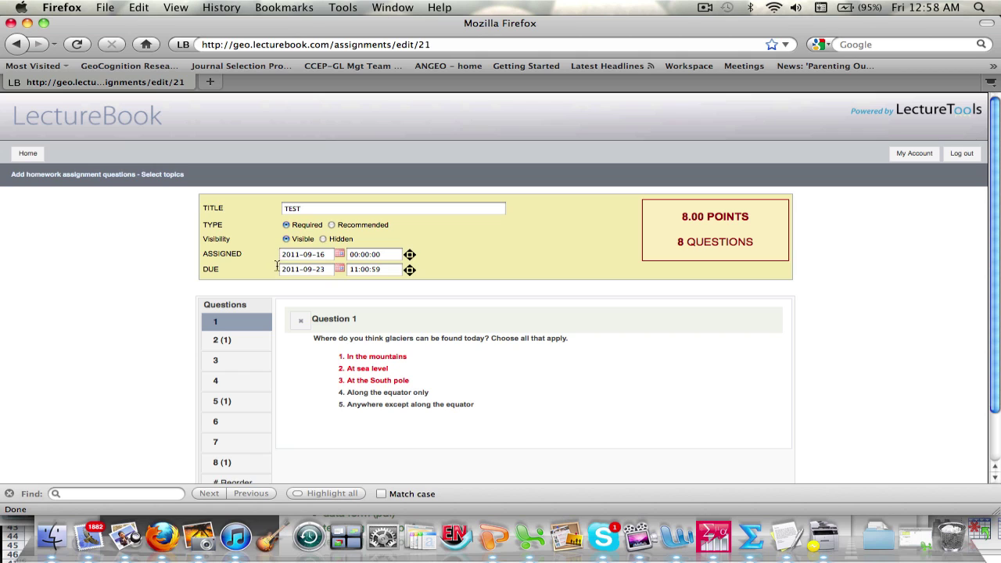
{"action": "scroll", "coordinate": [89, 295], "scroll_direction": "down", "scroll_amount": 2}
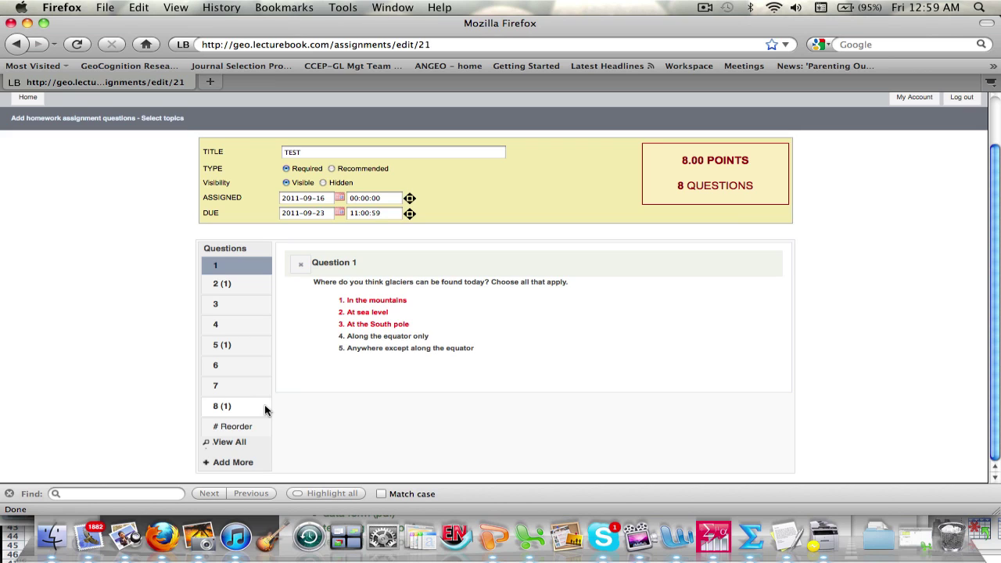
{"action": "left_click", "coordinate": [217, 287]}
{"action": "left_click", "coordinate": [217, 306]}
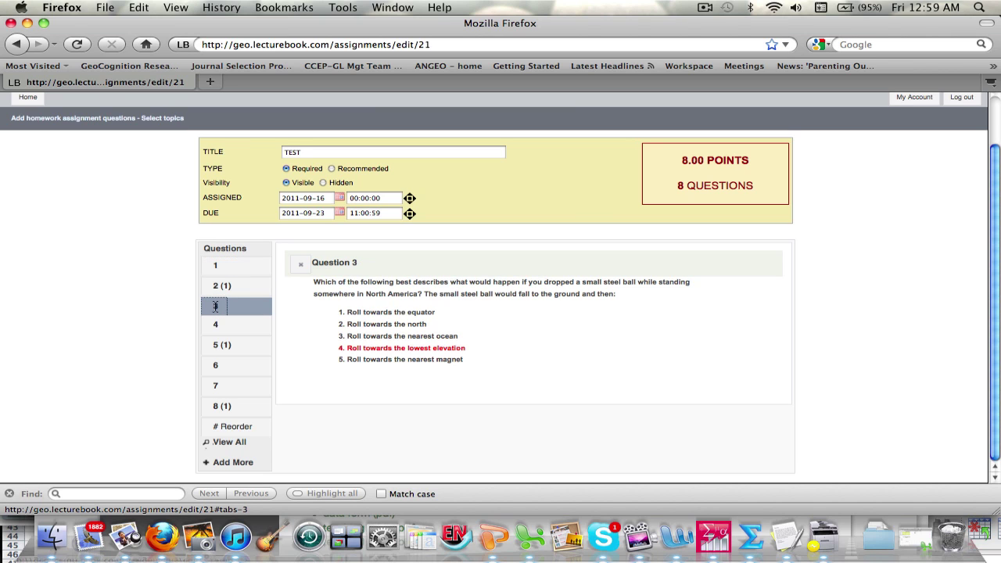
{"action": "left_click", "coordinate": [216, 328]}
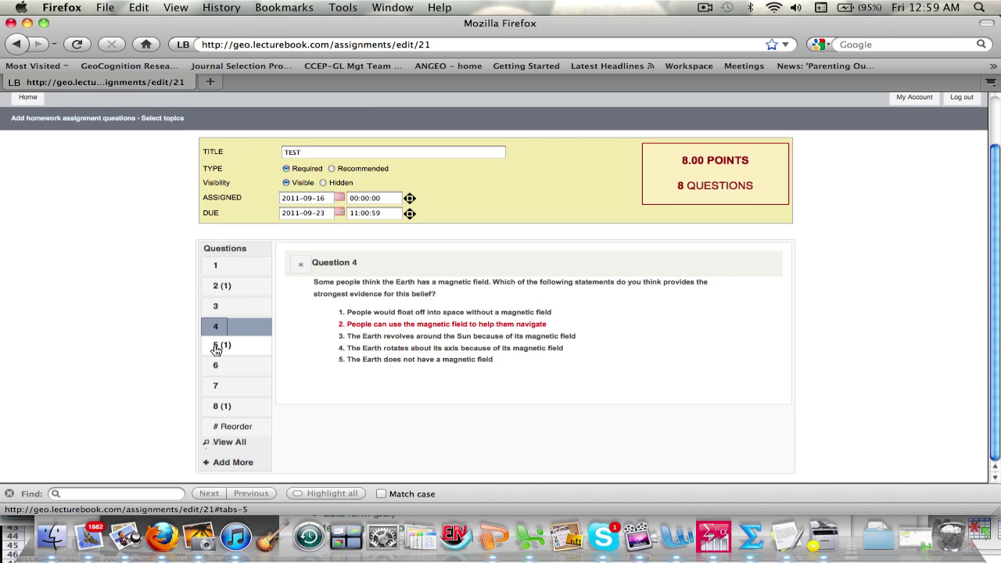
{"action": "left_click", "coordinate": [216, 346]}
{"action": "left_click", "coordinate": [218, 365]}
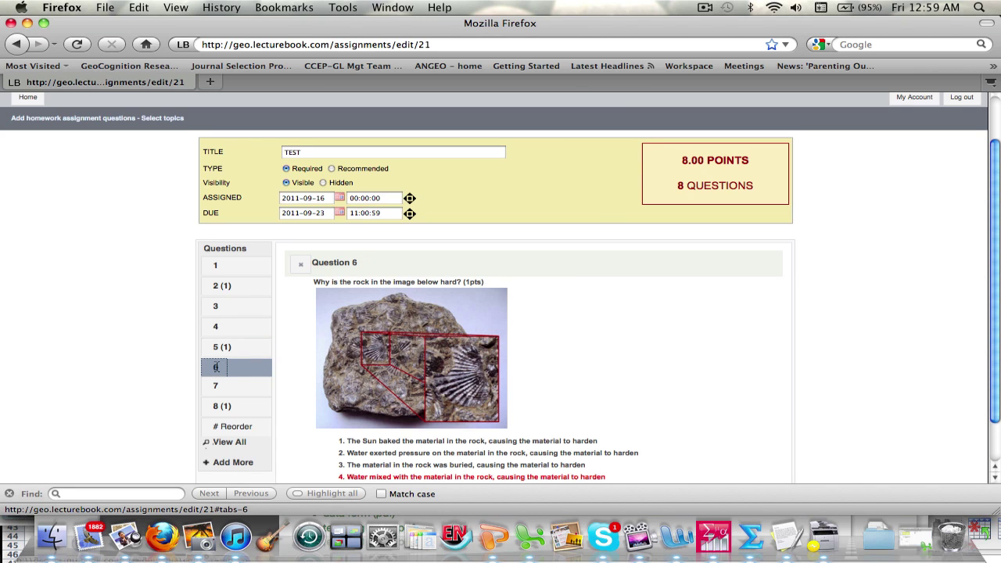
{"action": "left_click", "coordinate": [217, 388]}
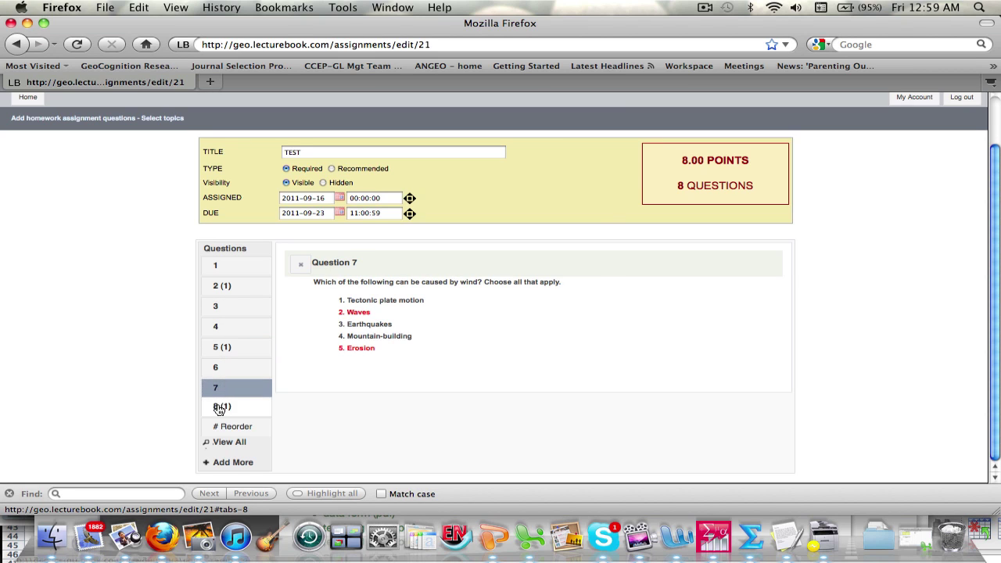
{"action": "left_click", "coordinate": [216, 407]}
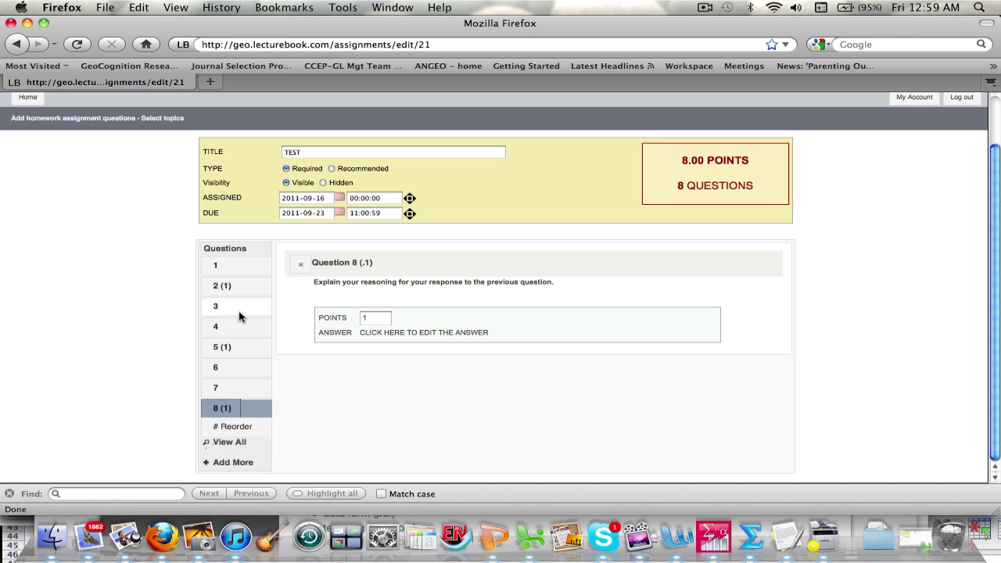
Step: Delete question 3, about dropping a small steel ball in North America, from the assignment
{"action": "left_click", "coordinate": [216, 308]}
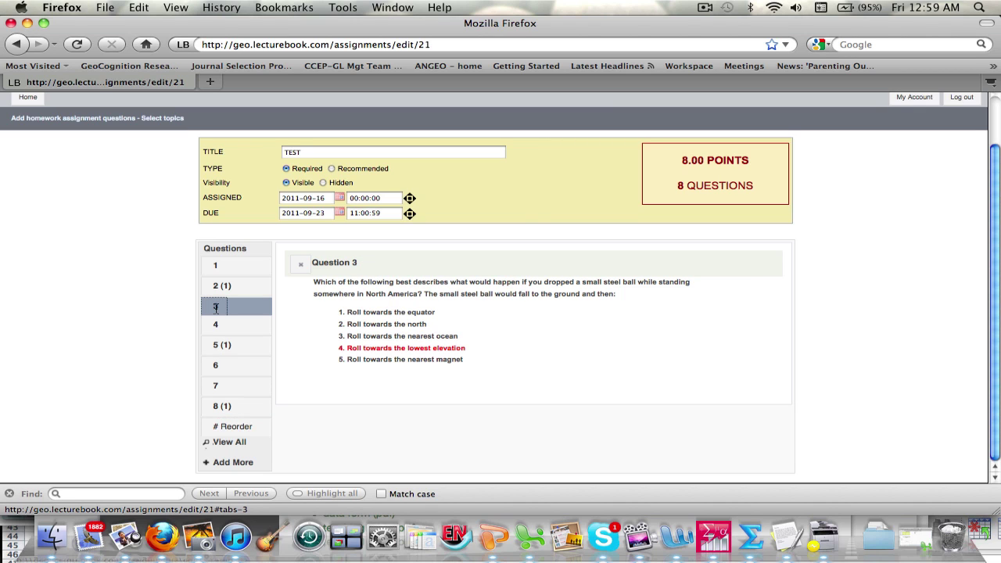
{"action": "left_click", "coordinate": [299, 263]}
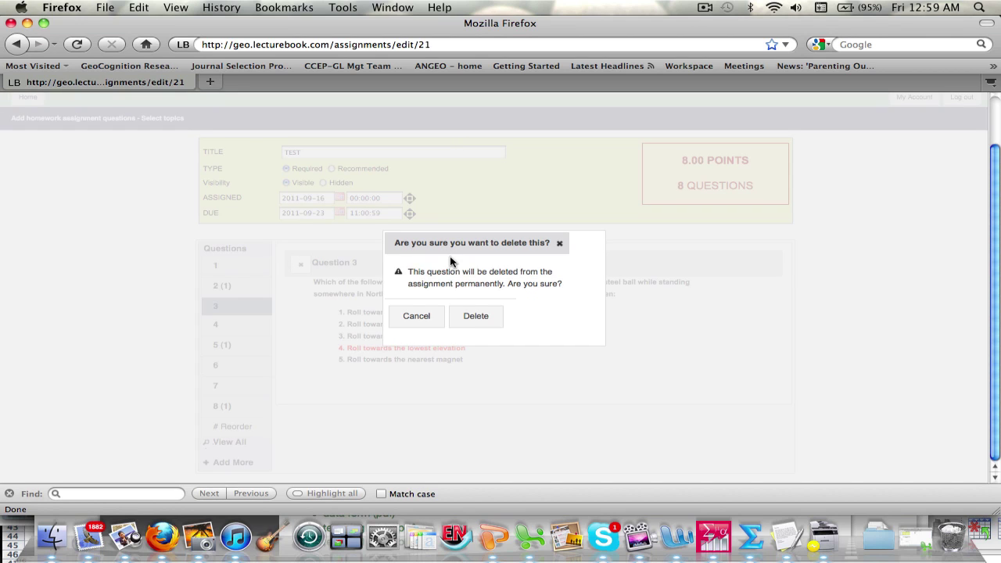
{"action": "left_click", "coordinate": [470, 316]}
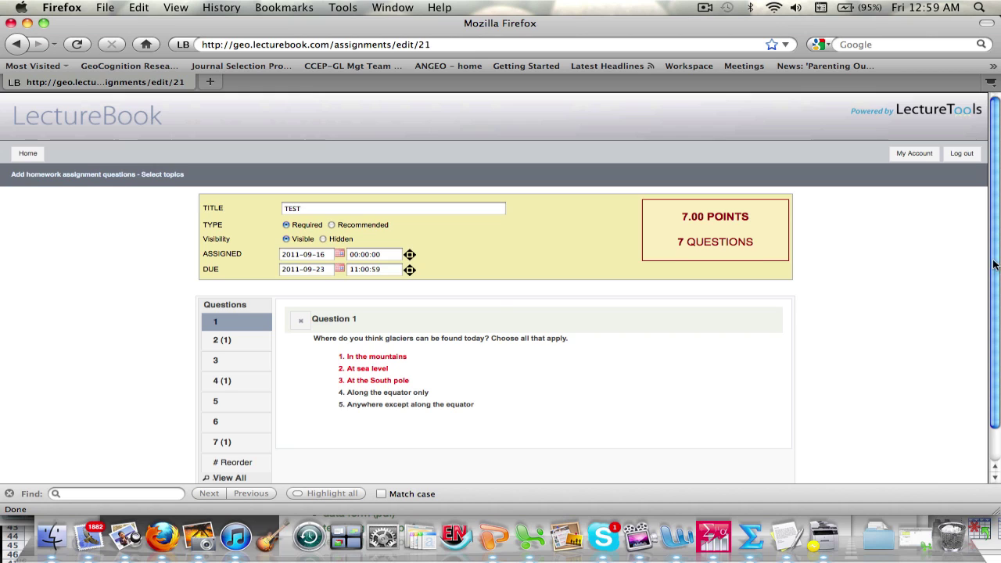
Step: Reorder the questions so the hard rock image question comes first and reasoning question 7 comes second, and confirm the new order
{"action": "left_click_drag", "start_coordinate": [997, 264], "coordinate": [996, 347]}
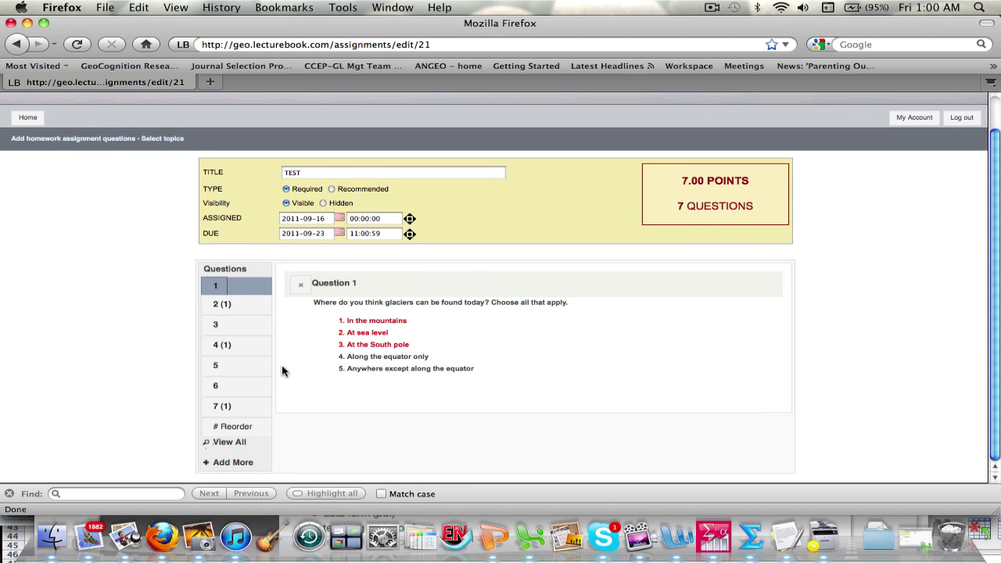
{"action": "left_click", "coordinate": [228, 427]}
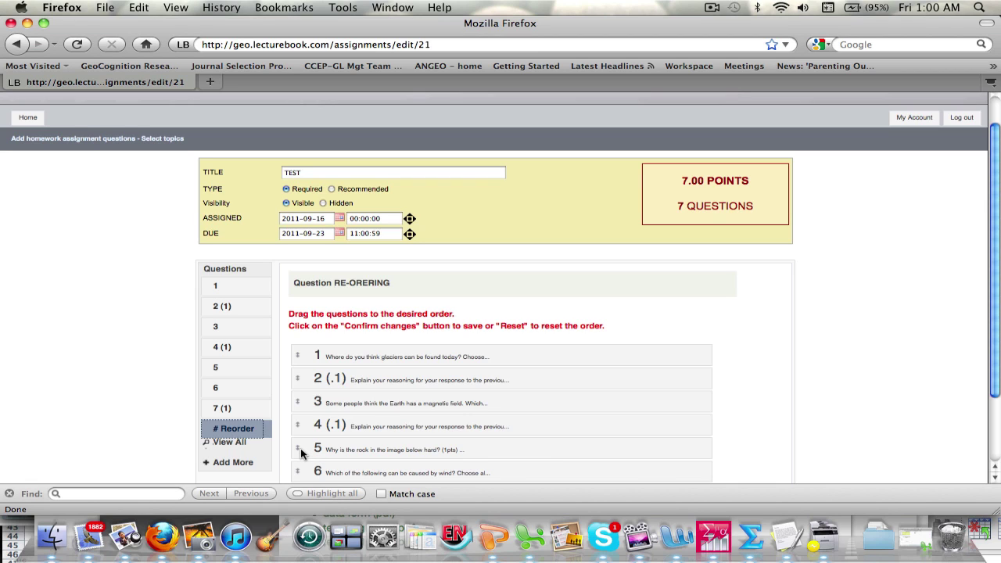
{"action": "left_click_drag", "start_coordinate": [300, 448], "coordinate": [298, 353]}
{"action": "scroll", "coordinate": [833, 316], "scroll_direction": "down", "scroll_amount": 2}
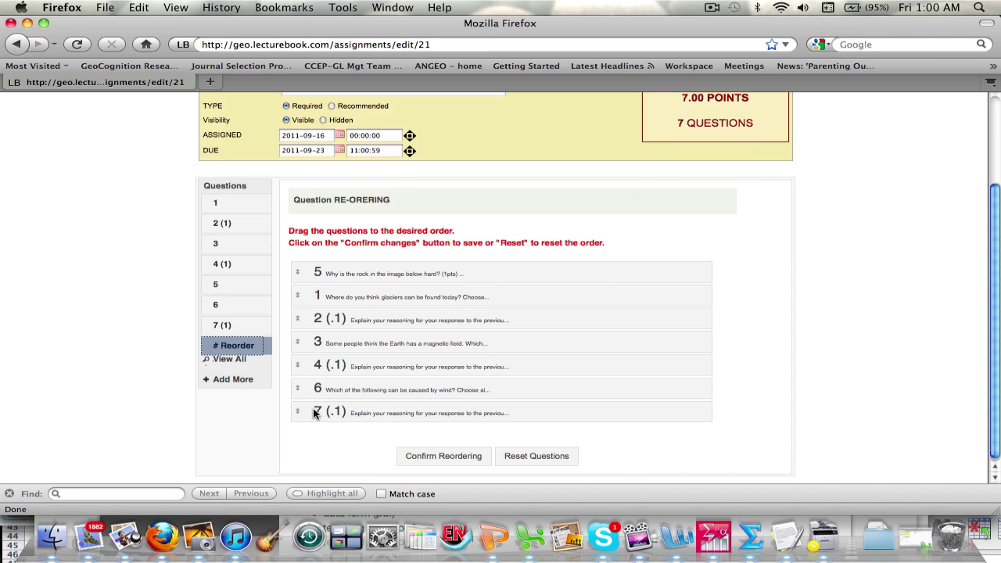
{"action": "left_click_drag", "start_coordinate": [316, 413], "coordinate": [316, 316]}
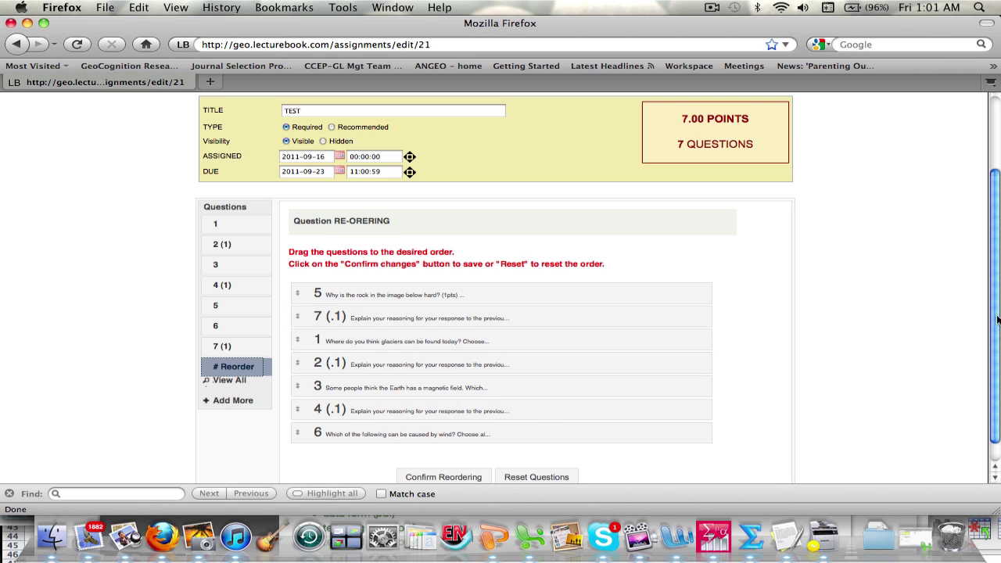
{"action": "scroll", "coordinate": [997, 352], "scroll_direction": "down", "scroll_amount": 1}
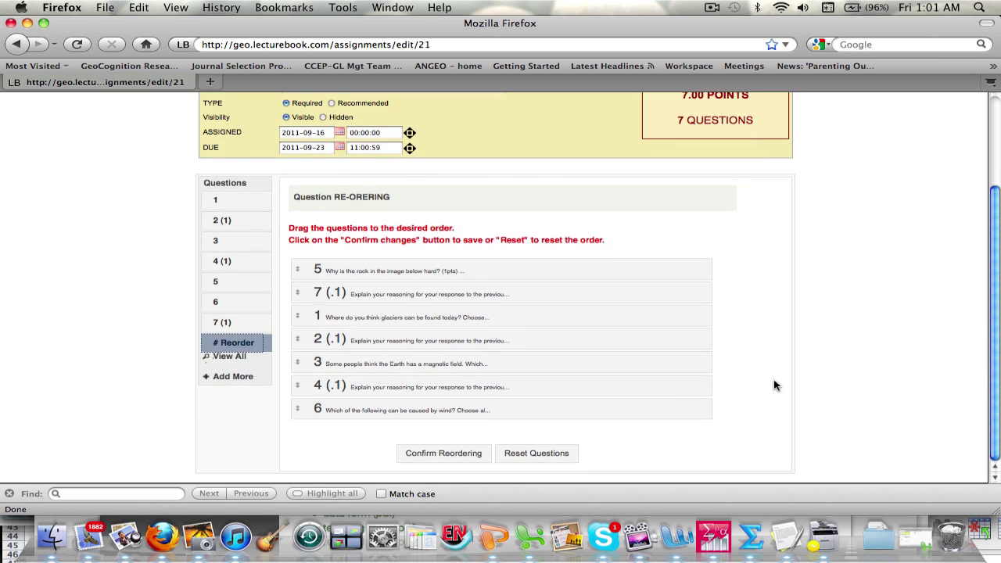
{"action": "left_click", "coordinate": [537, 457]}
{"action": "left_click", "coordinate": [472, 457]}
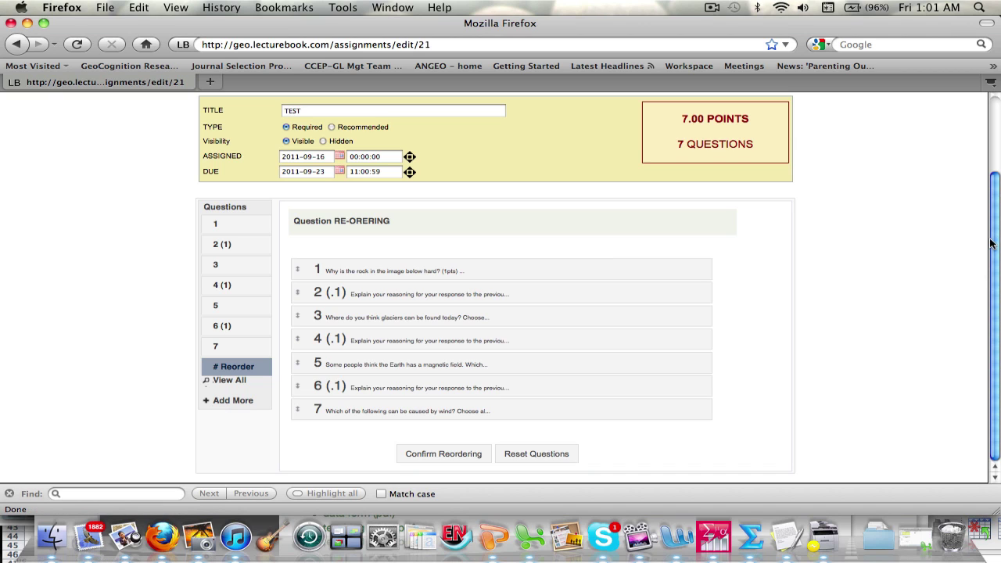
{"action": "left_click_drag", "start_coordinate": [994, 274], "coordinate": [992, 143]}
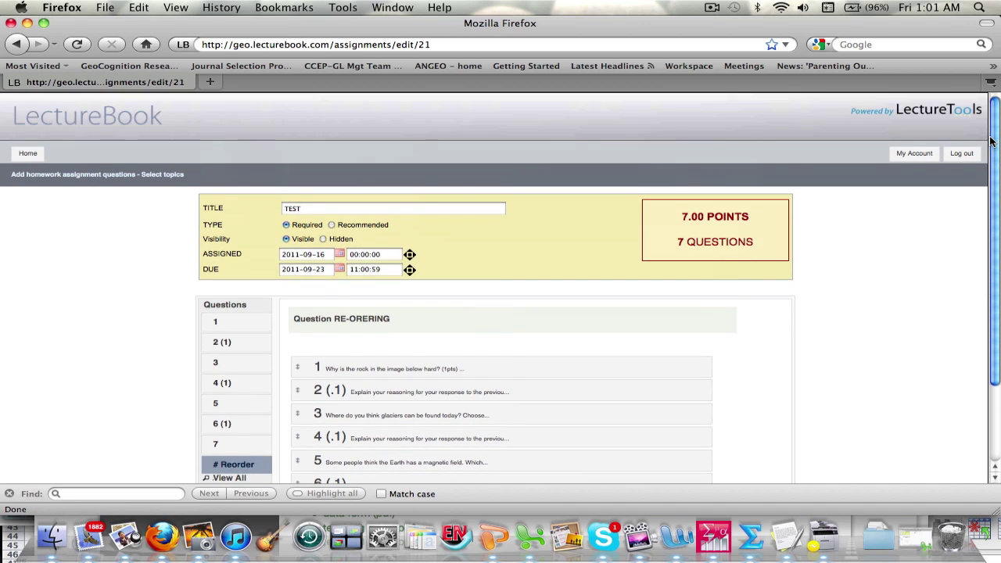